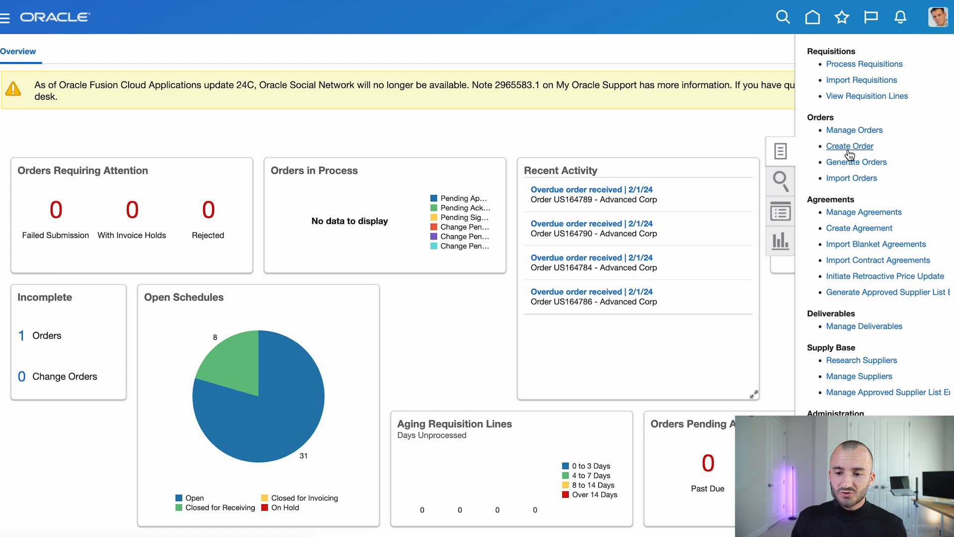
# Create a purchase order for the supplier Lee Supplies, keeping the default business units, ship-to location and currency.
pyautogui.click(847, 146)
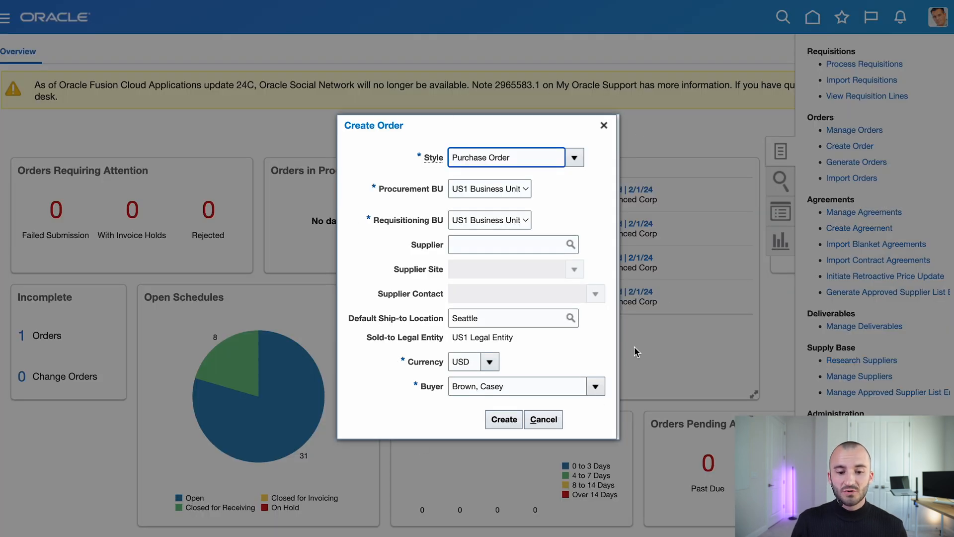
pyautogui.click(508, 239)
pyautogui.write('Lee Supplies')
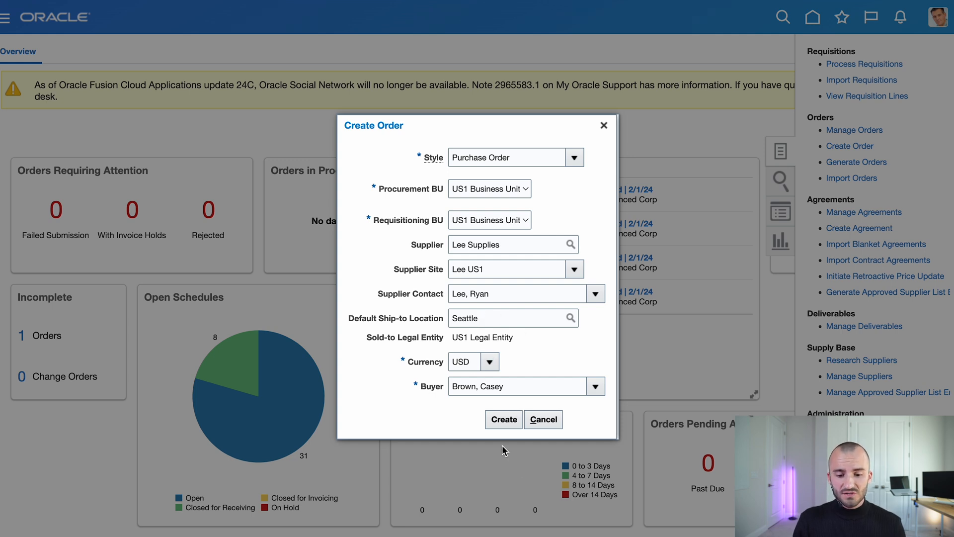
pyautogui.click(504, 419)
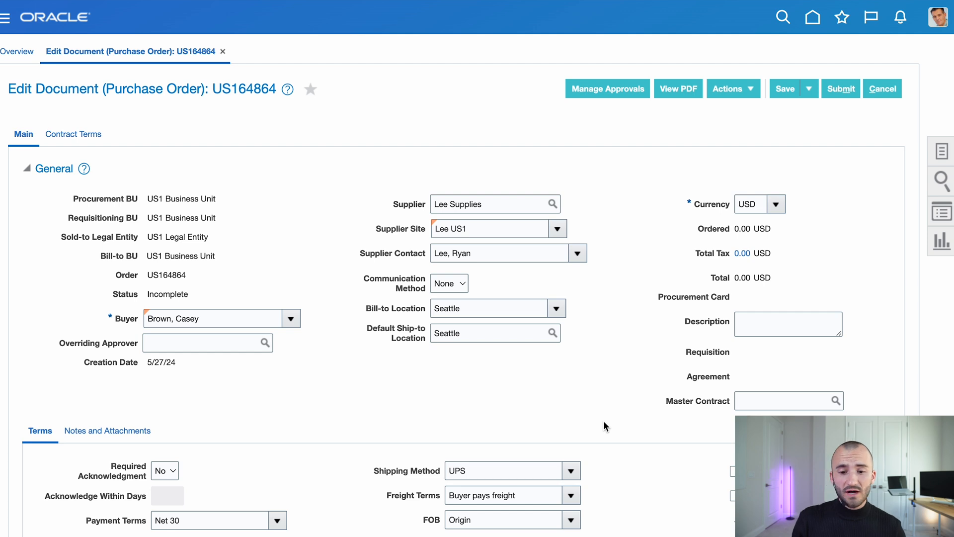
# Add an order line for the item LE_Phone_Standard by looking it up as LE_Phone.
pyautogui.scroll(-5, 603, 420)
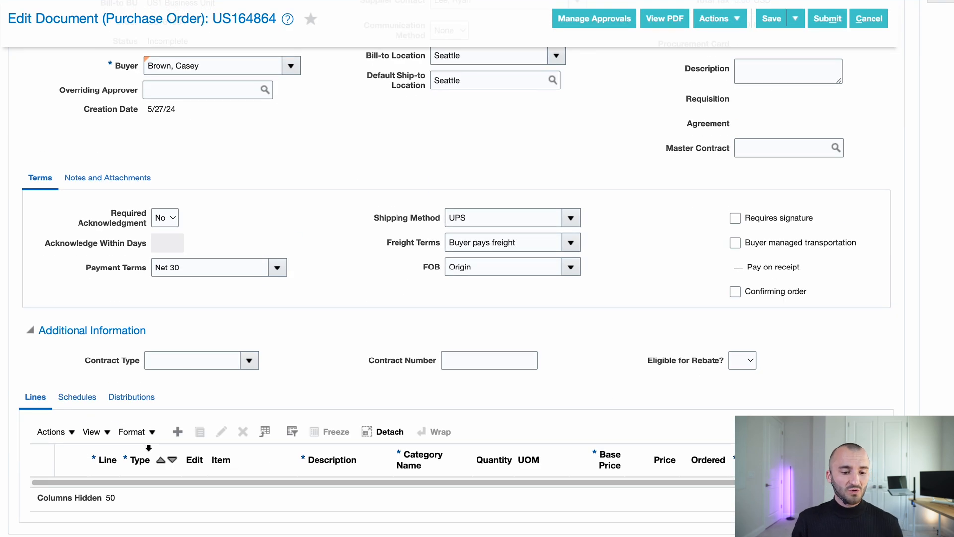
pyautogui.click(171, 433)
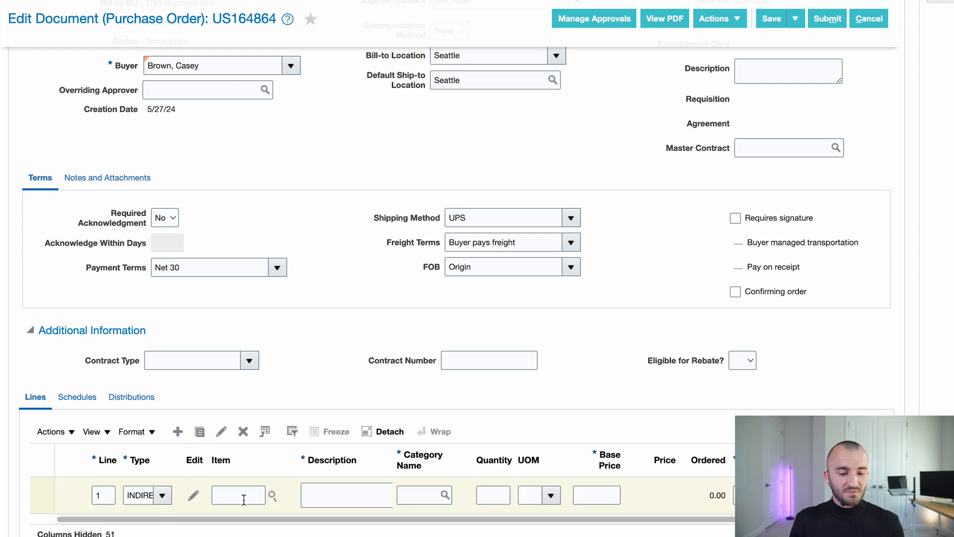
pyautogui.click(226, 496)
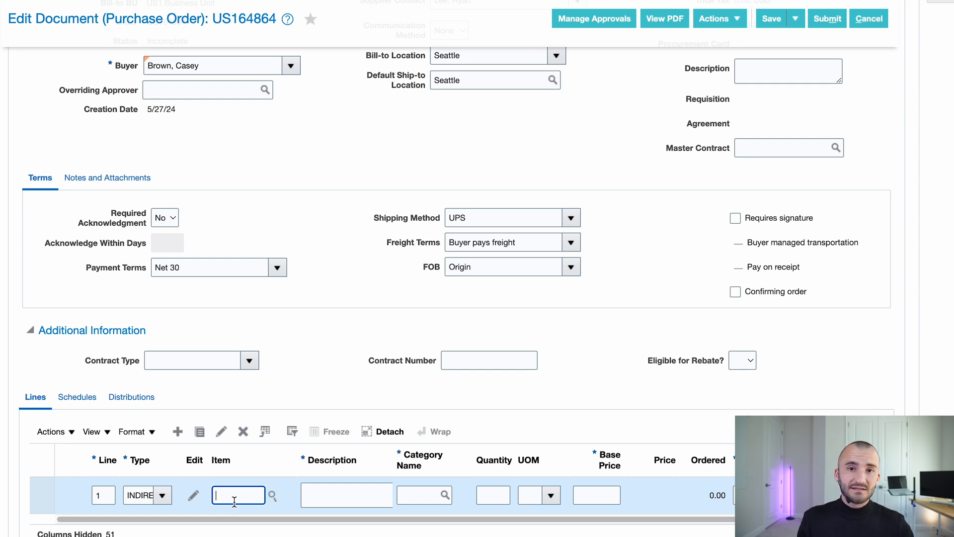
pyautogui.write('LE')
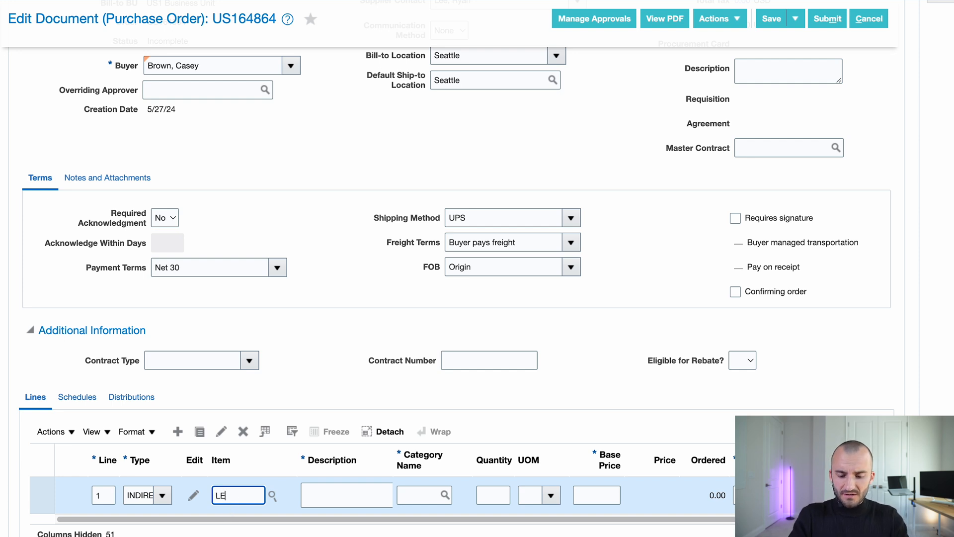
pyautogui.write('_Phone')
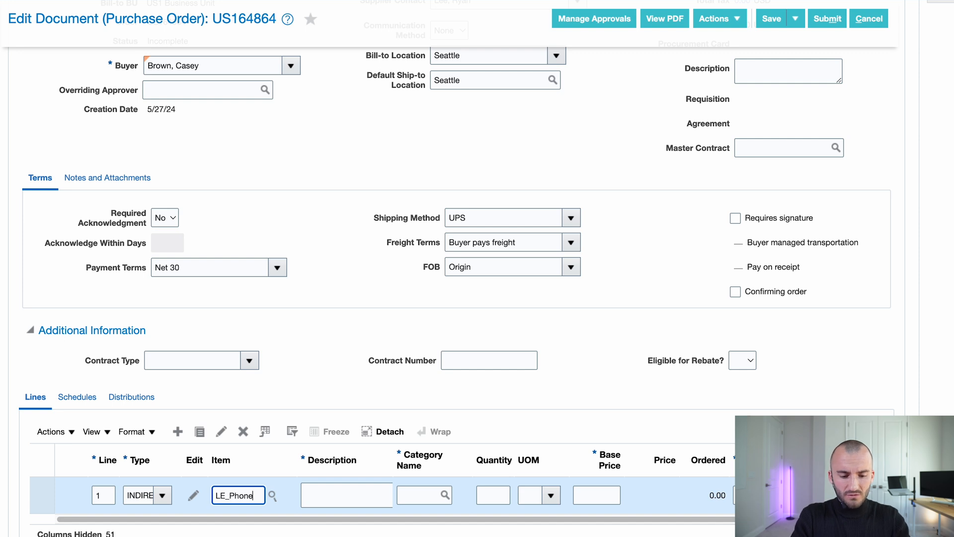
pyautogui.press('Tab')
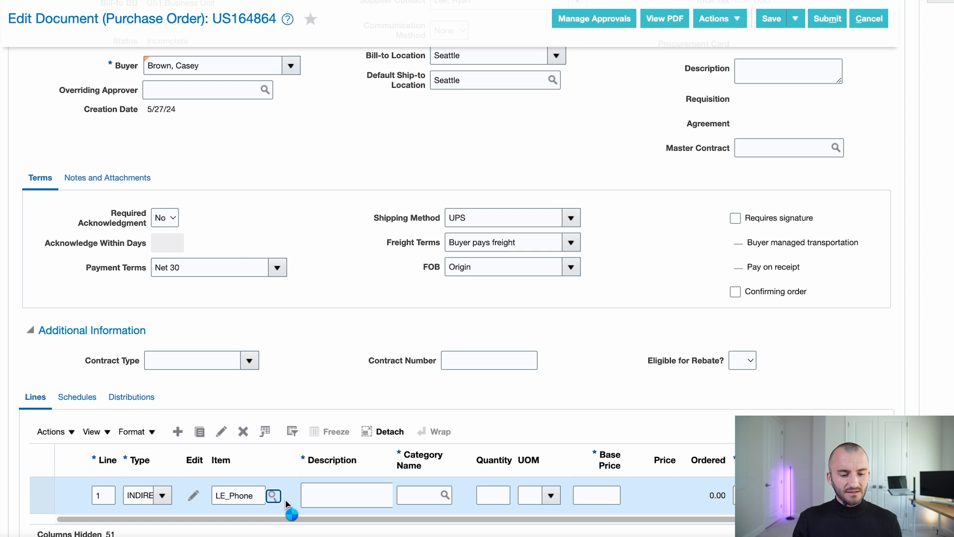
pyautogui.moveTo(248, 495); pyautogui.dragTo(285, 495)
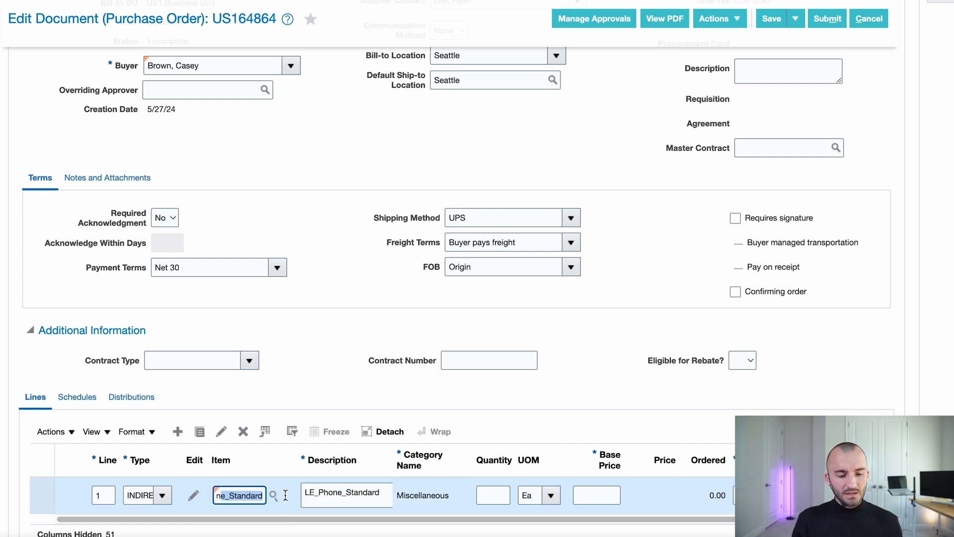
pyautogui.click(406, 496)
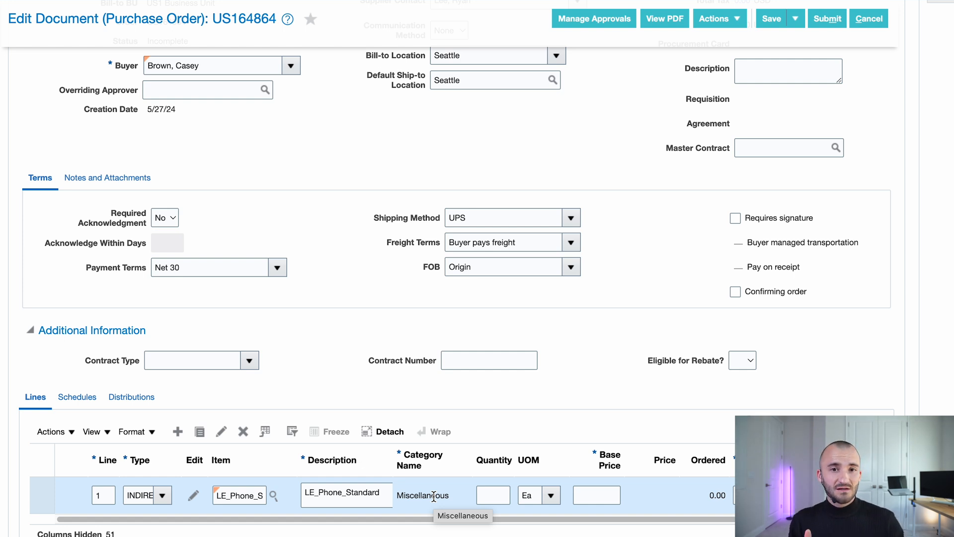
# Set the phone line's quantity to 10 and its base price to 120.
pyautogui.click(499, 496)
pyautogui.write('10')
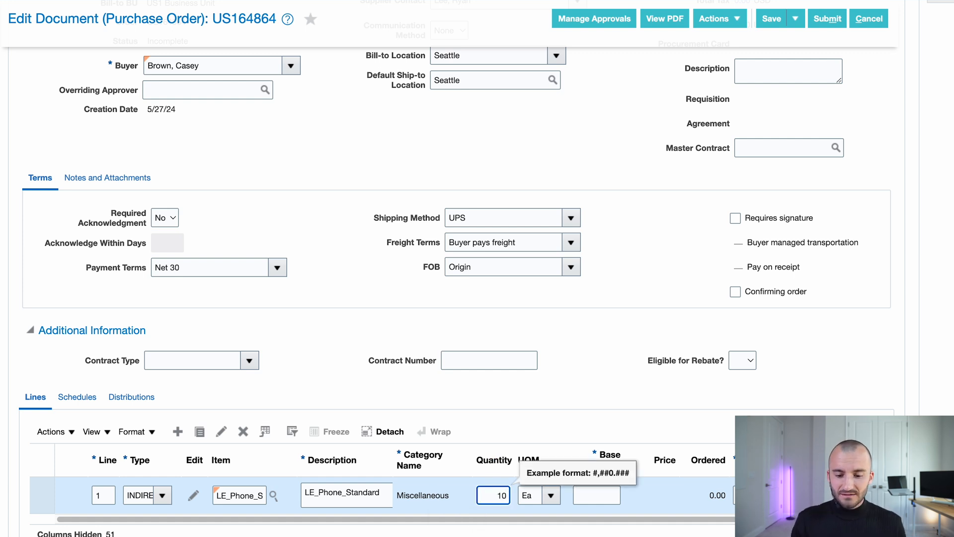
pyautogui.click(594, 495)
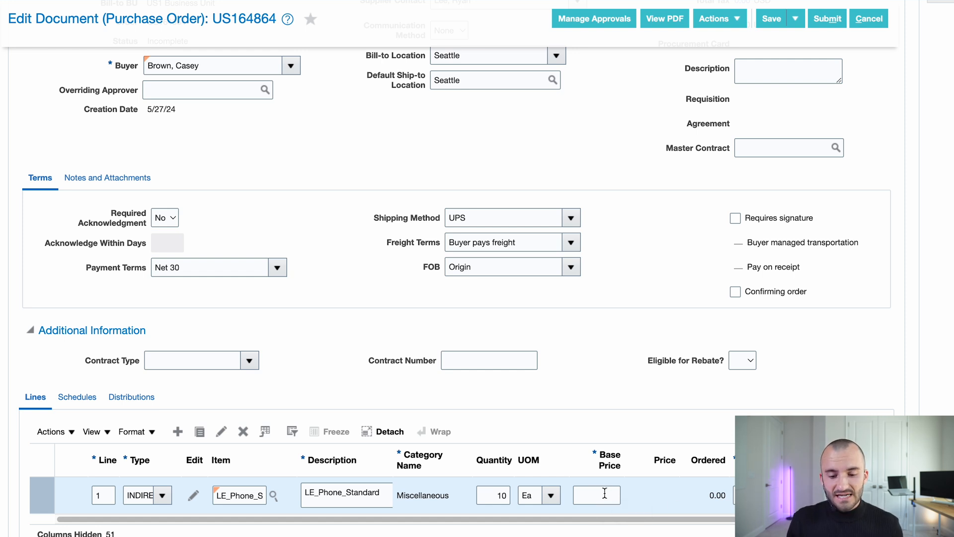
pyautogui.click(607, 494)
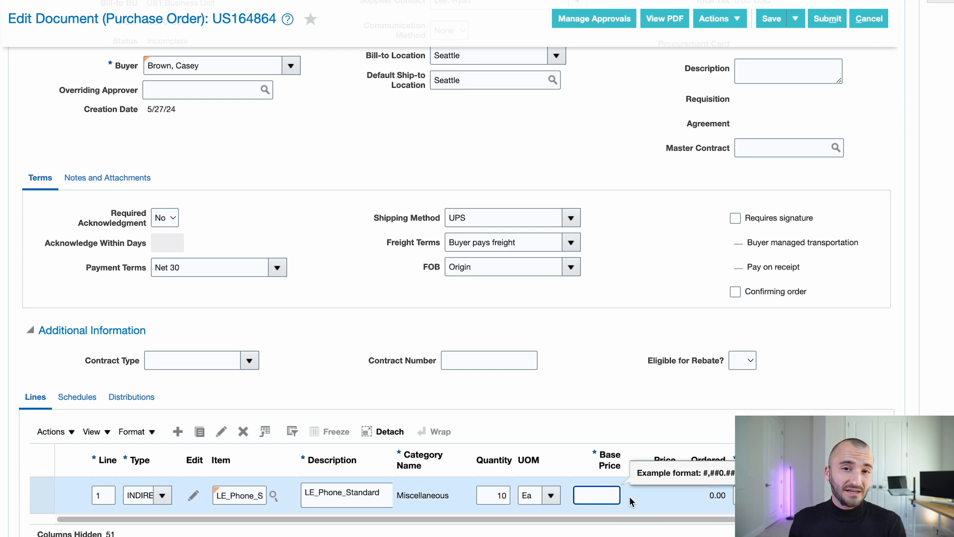
pyautogui.write('120')
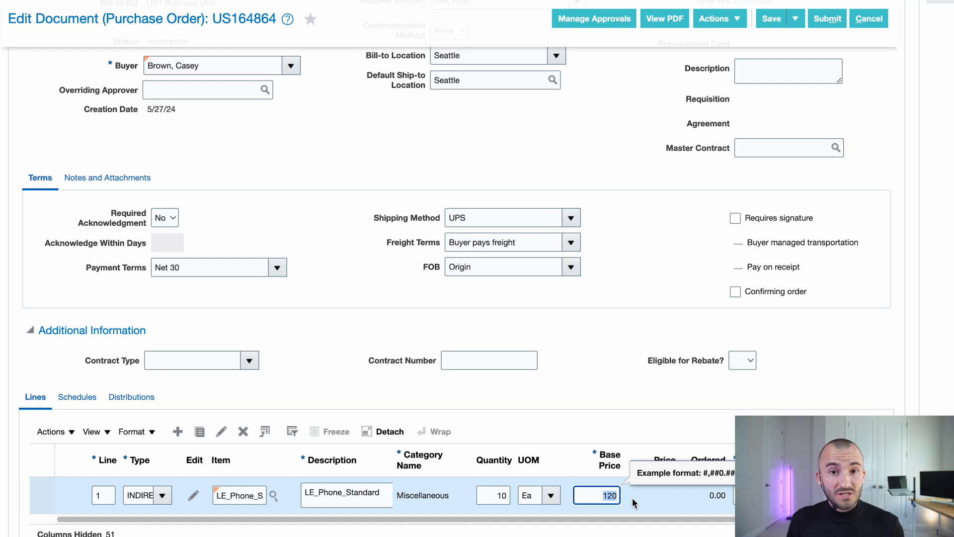
pyautogui.click(632, 497)
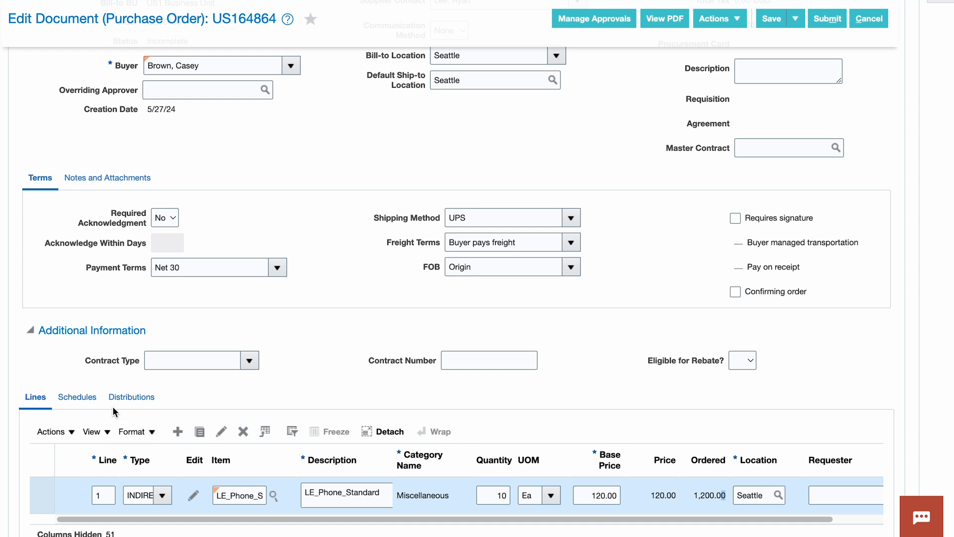
# Set the requested delivery date on the line's schedule to 5/29/24.
pyautogui.click(73, 395)
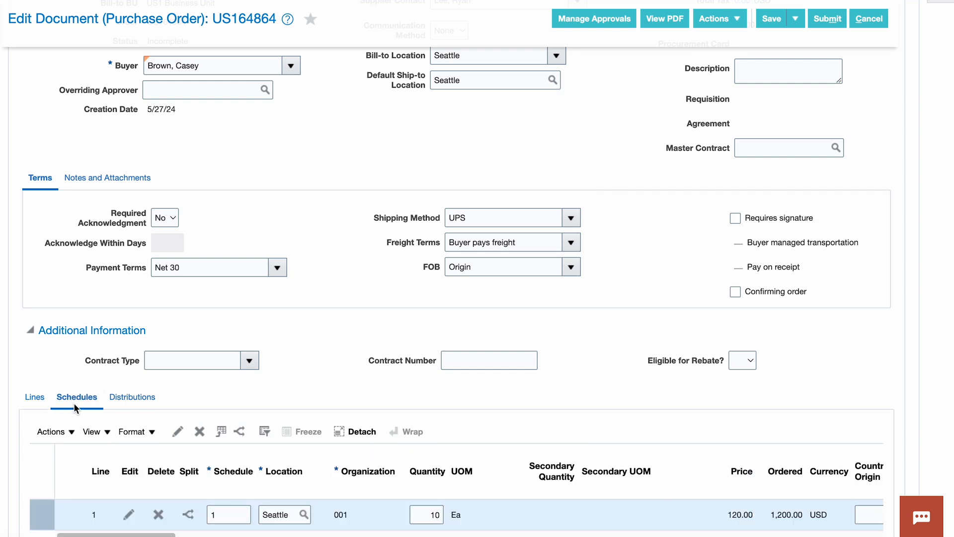
pyautogui.moveTo(144, 533); pyautogui.dragTo(195, 534)
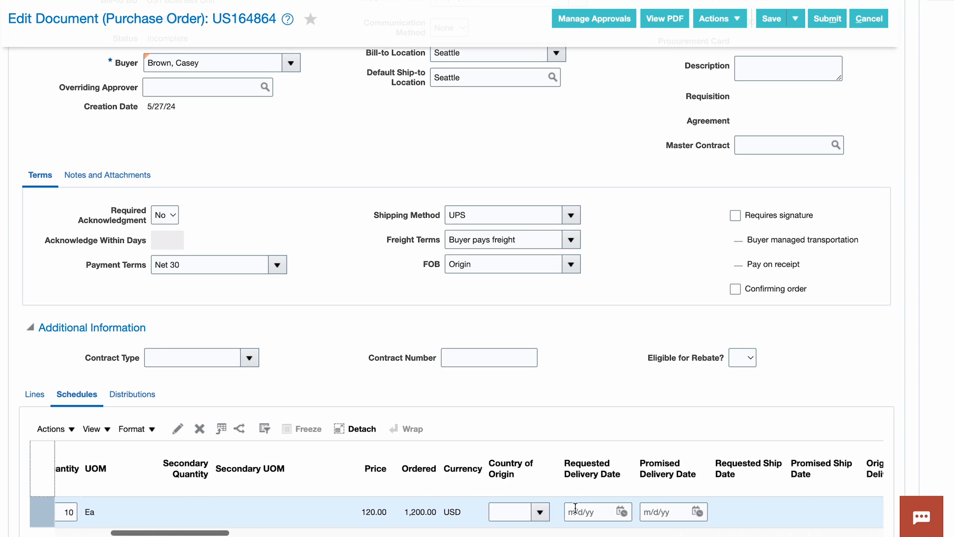
pyautogui.click(621, 512)
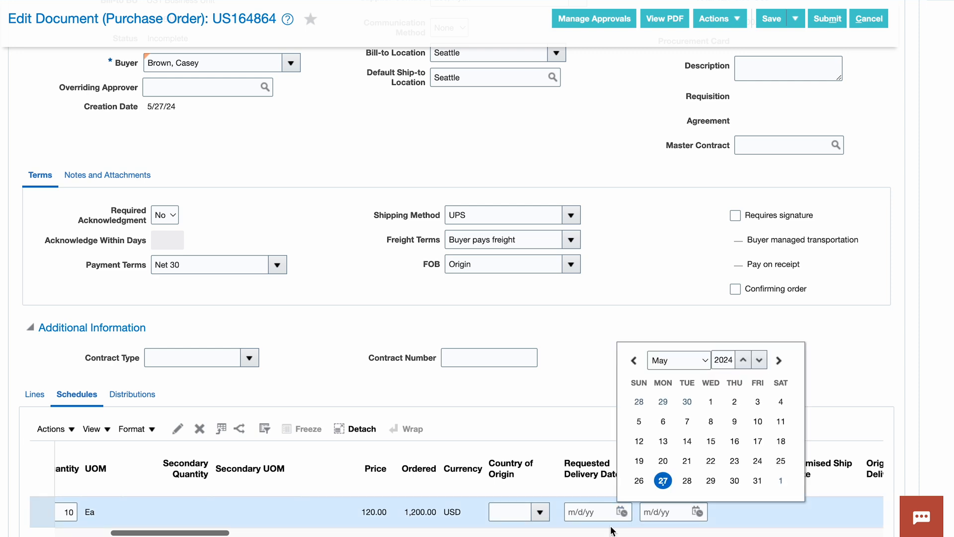
pyautogui.click(711, 480)
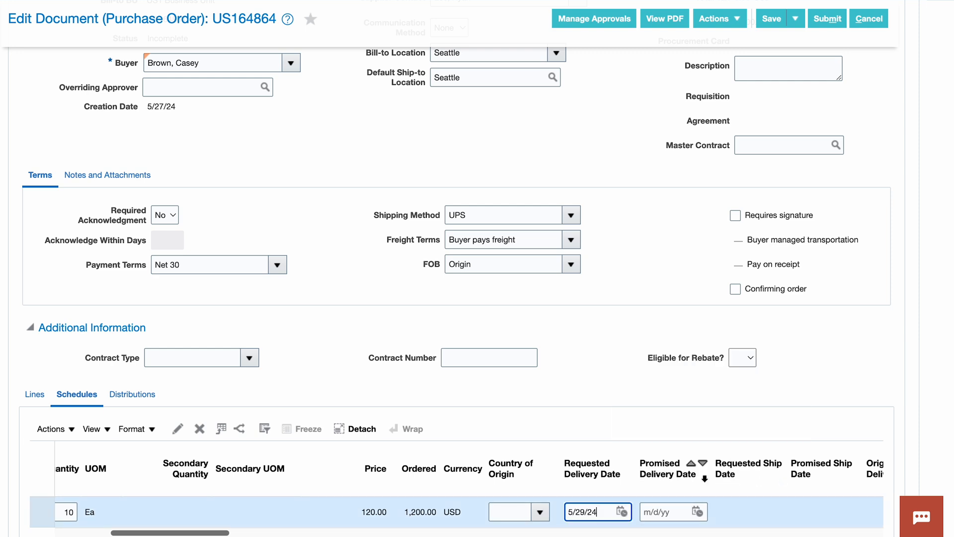
# Submit the purchase order for approval and dismiss the confirmation.
pyautogui.click(818, 20)
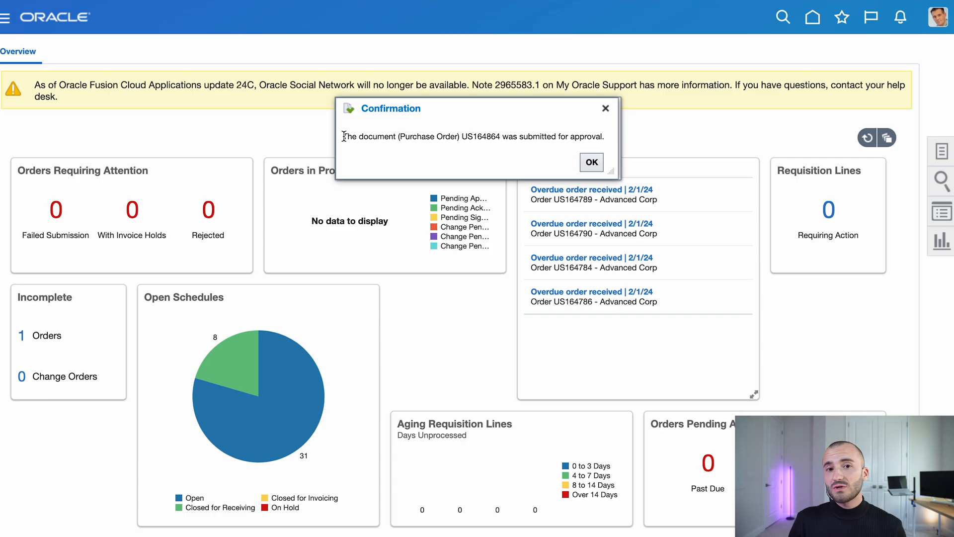
pyautogui.moveTo(343, 136); pyautogui.dragTo(484, 143)
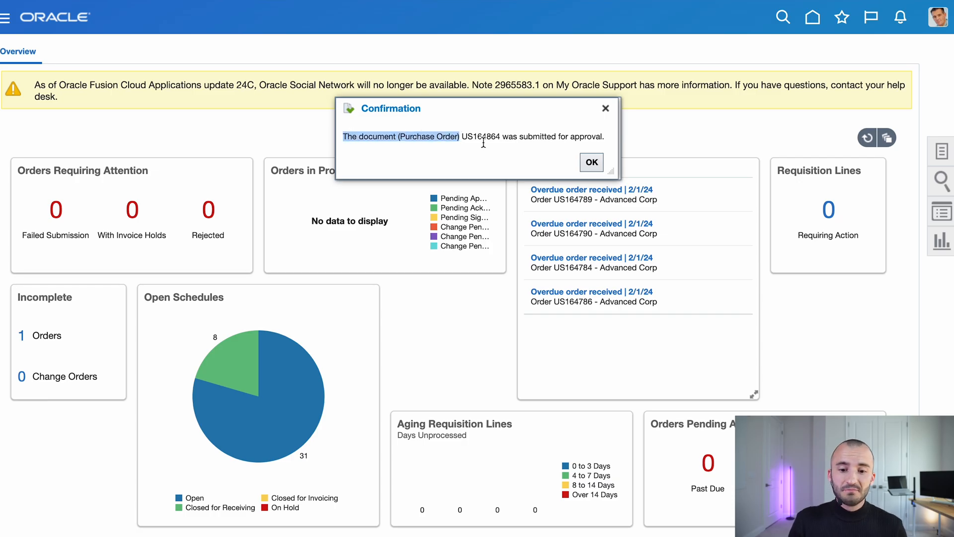
pyautogui.click(592, 162)
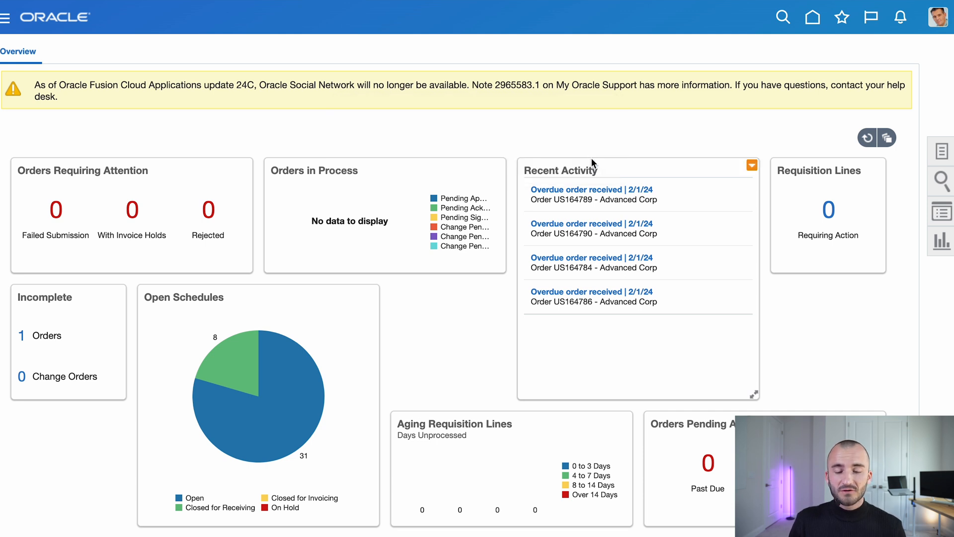
# Return to the home page and open Inventory Management from the Supply Chain Execution apps.
pyautogui.click(810, 21)
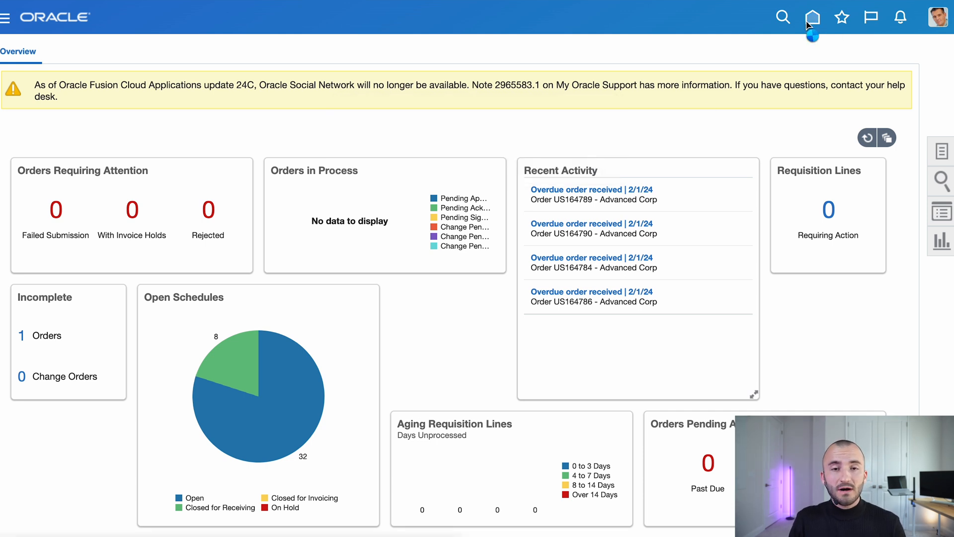
pyautogui.click(815, 160)
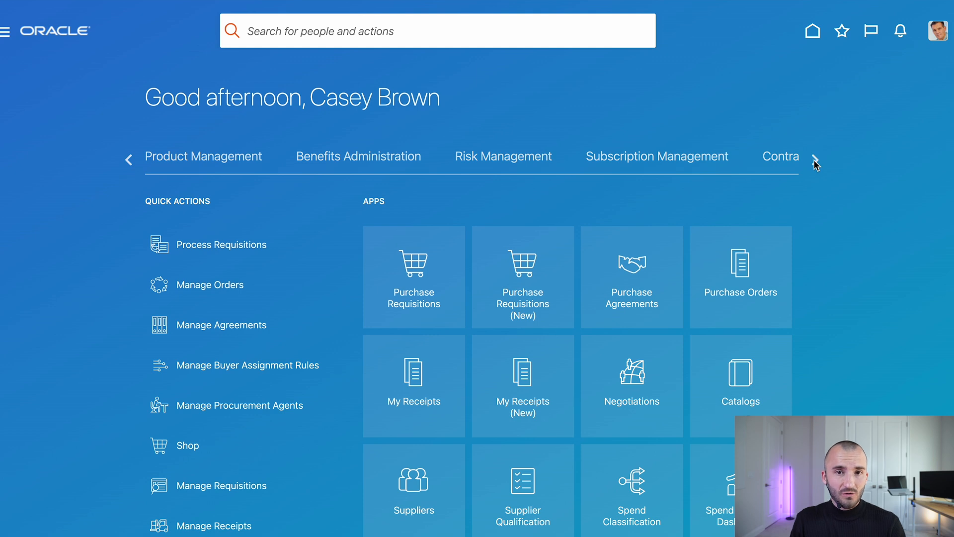
pyautogui.click(814, 158)
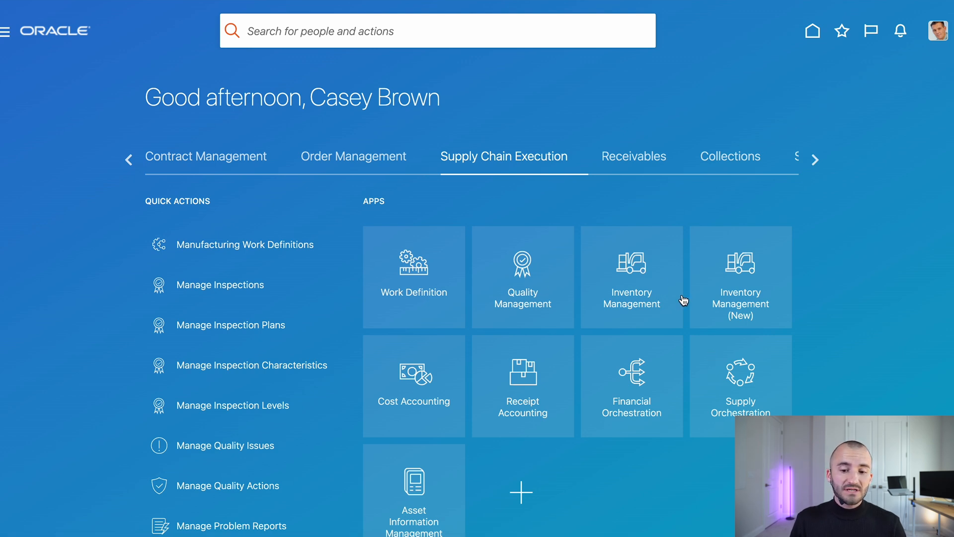
pyautogui.click(716, 307)
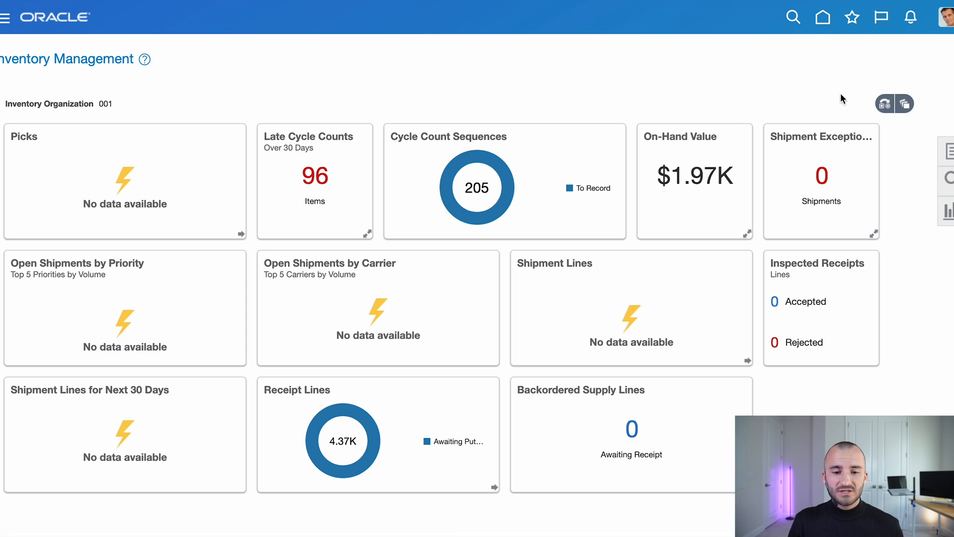
# Show the Receipts tasks and open Receive Expected Shipments.
pyautogui.click(947, 151)
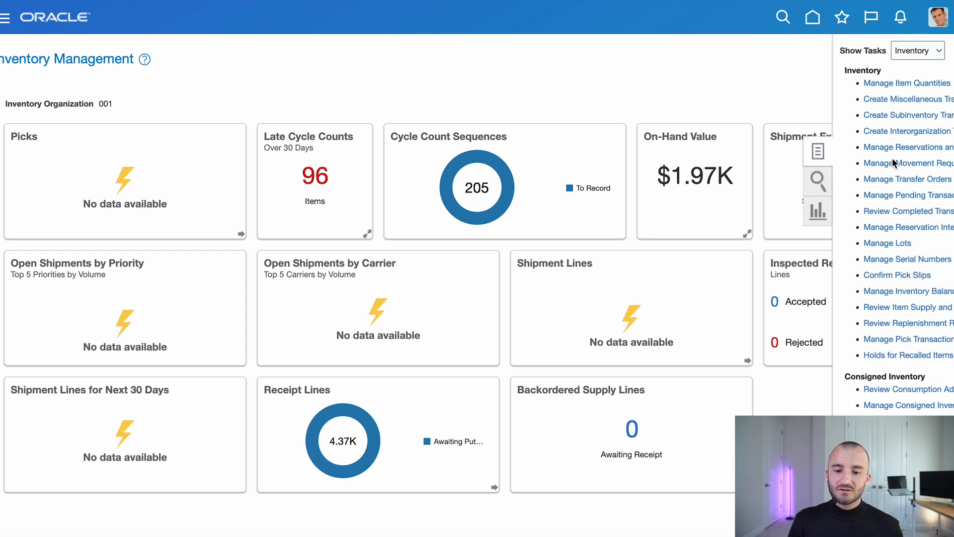
pyautogui.click(883, 55)
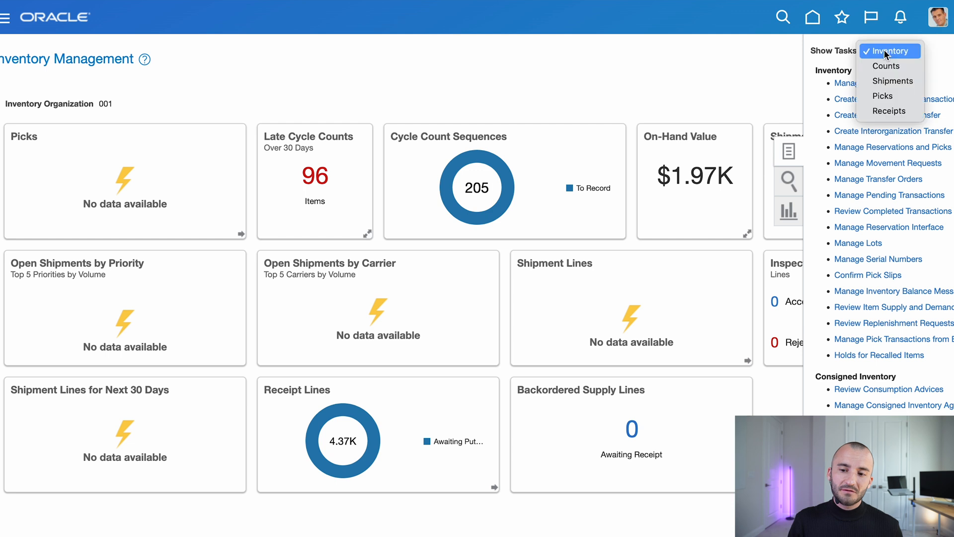
pyautogui.click(892, 111)
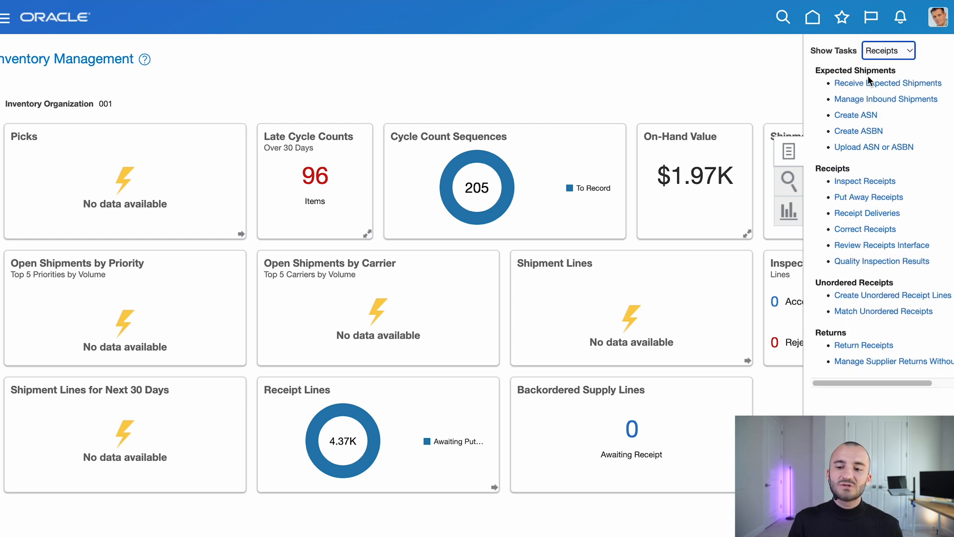
pyautogui.click(858, 83)
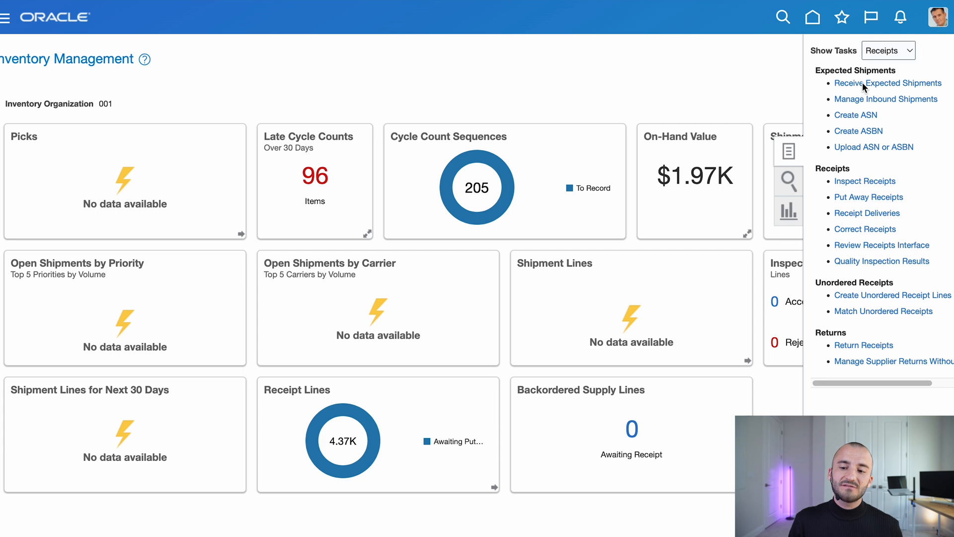
# Search the expected shipments for item LE_Phone and select the matching purchase order line.
pyautogui.click(623, 214)
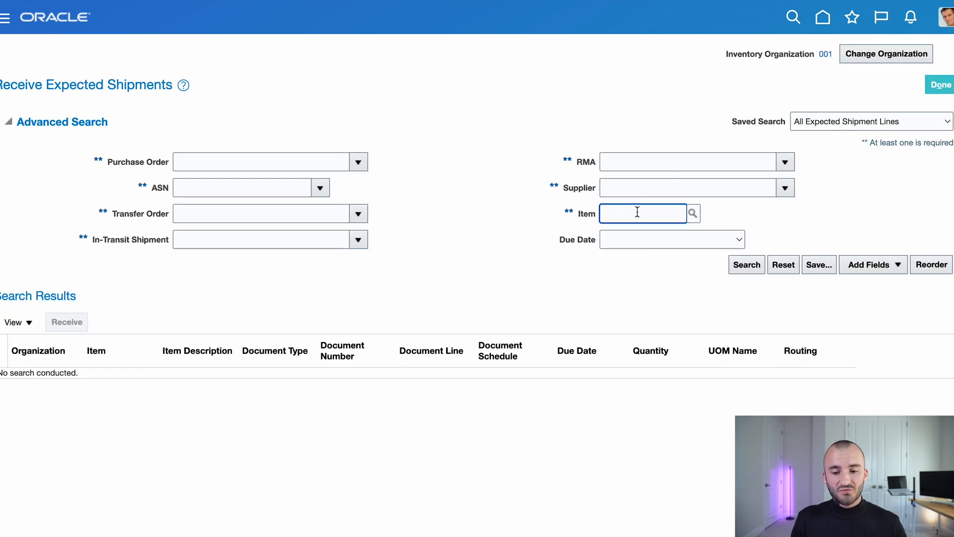
pyautogui.write('LE_Phone')
pyautogui.press('Tab')
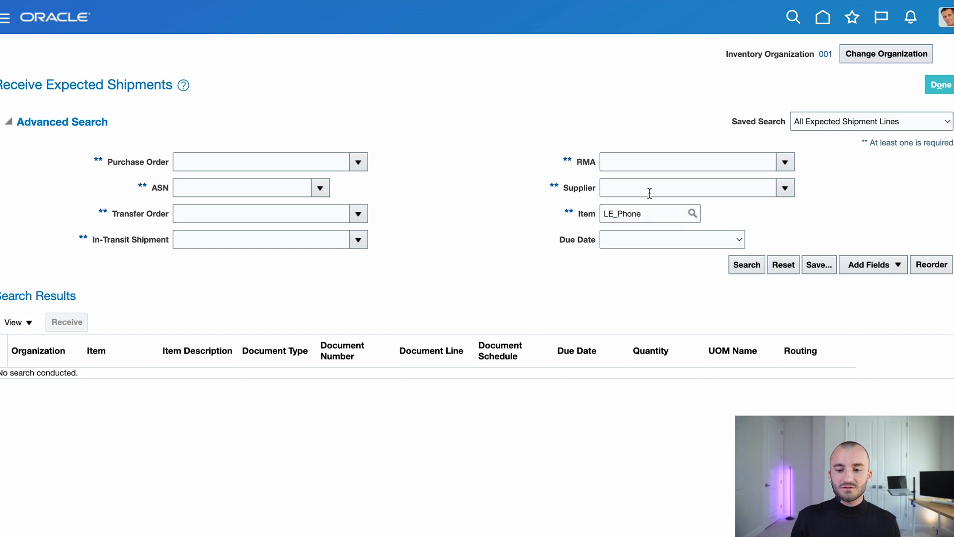
pyautogui.click(746, 265)
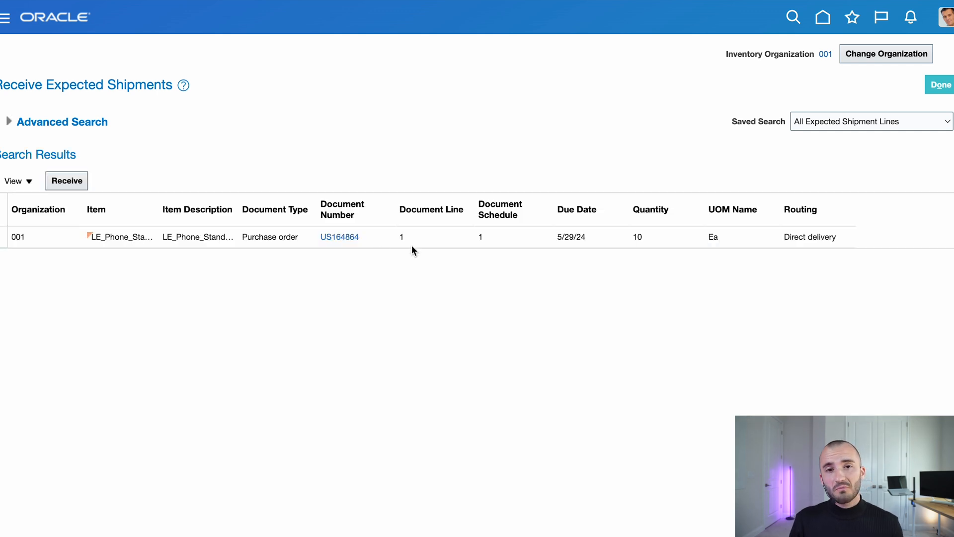
pyautogui.click(411, 246)
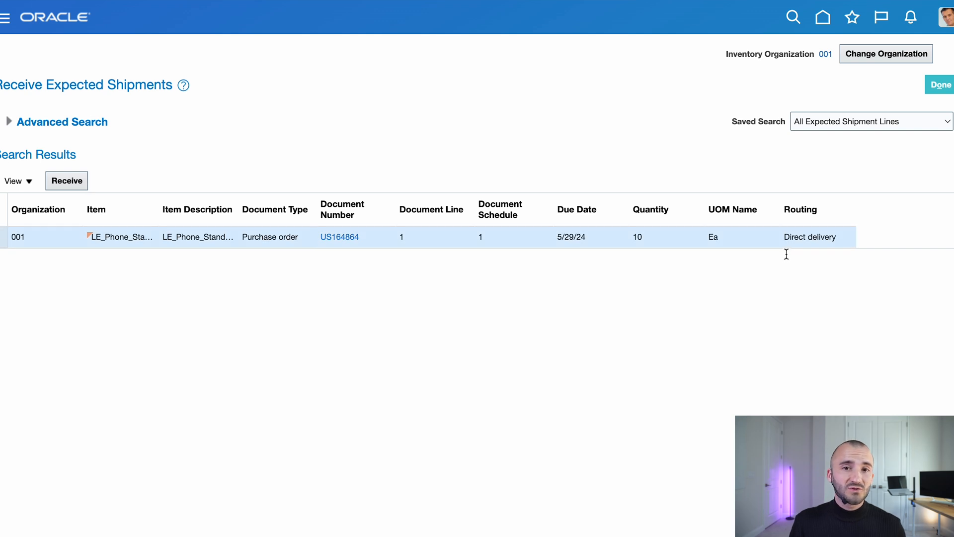
# Receive the selected purchase order line with its receipt quantity of 10 filled in and FG as the subinventory.
pyautogui.moveTo(783, 237); pyautogui.dragTo(847, 242)
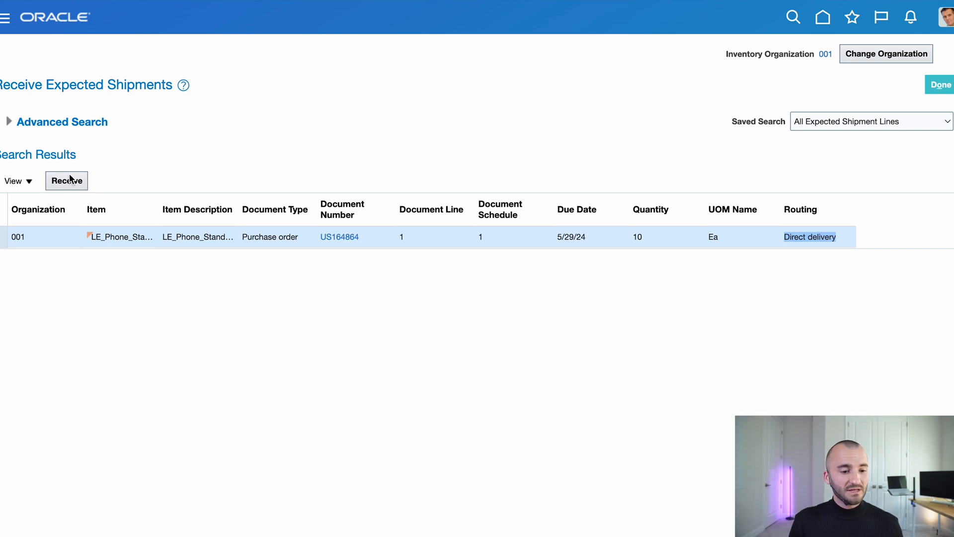
pyautogui.click(52, 183)
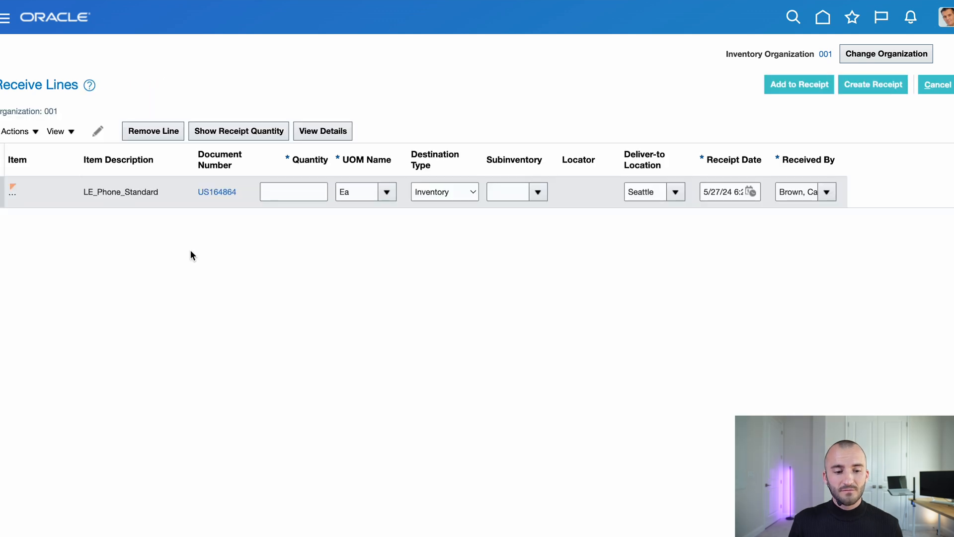
pyautogui.click(234, 131)
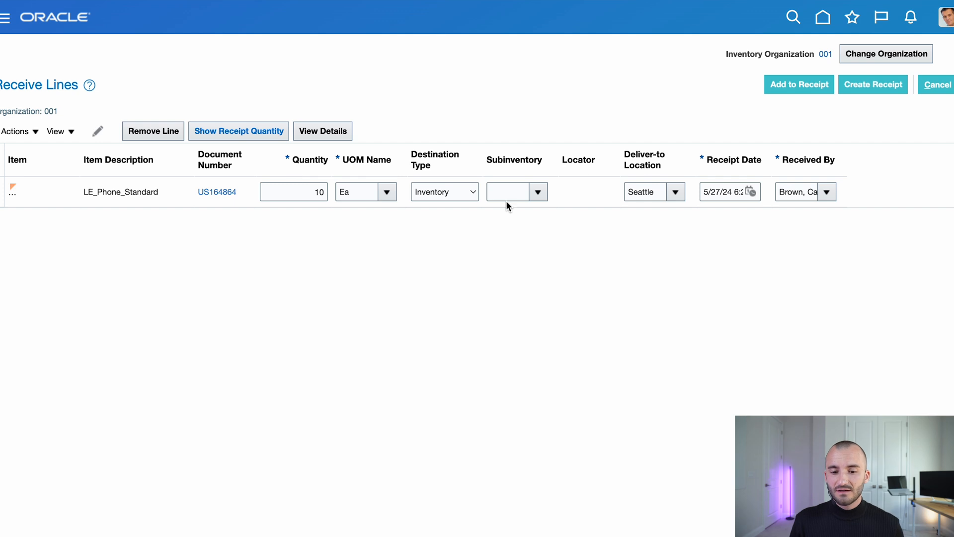
pyautogui.click(538, 190)
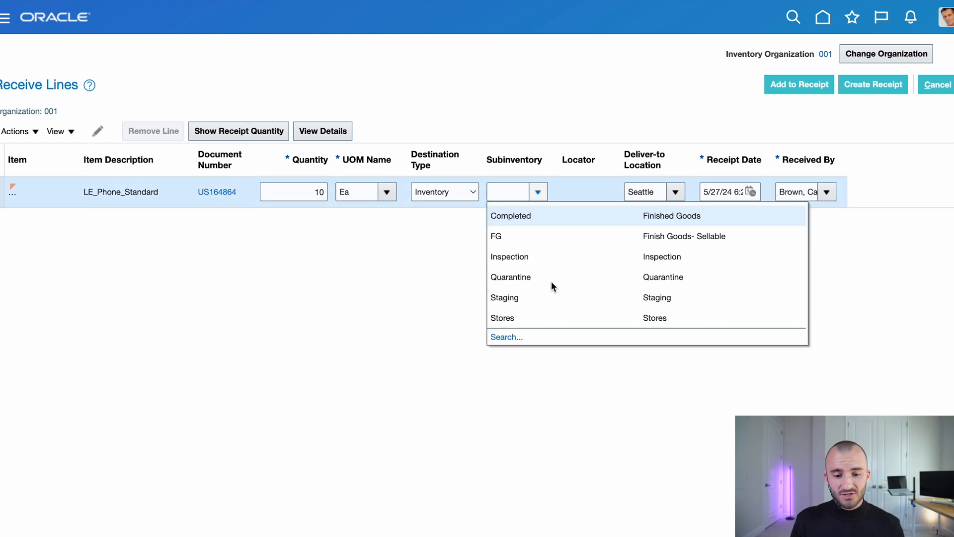
pyautogui.click(518, 235)
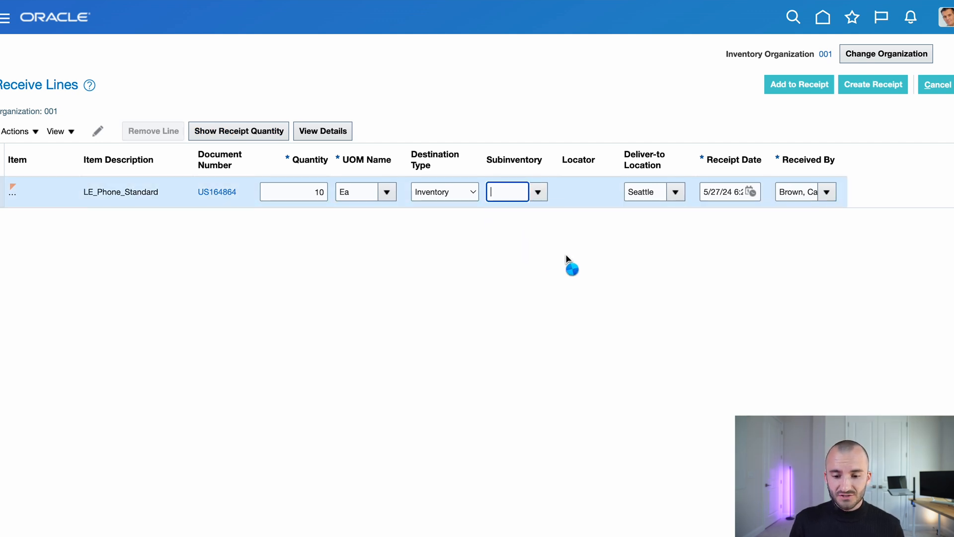
# Create a receipt for the LE_Phone_Standard line and submit it with the default receipt details.
pyautogui.click(880, 84)
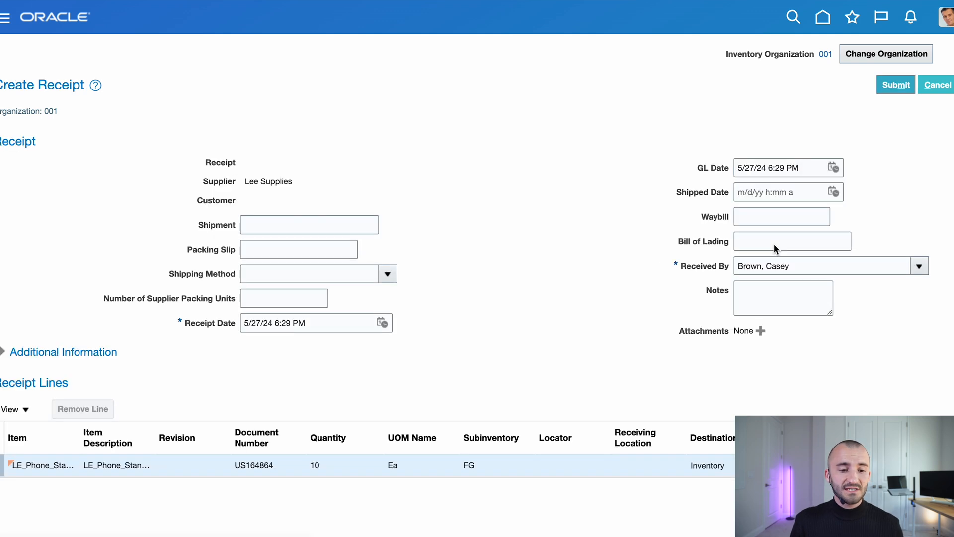
pyautogui.click(889, 84)
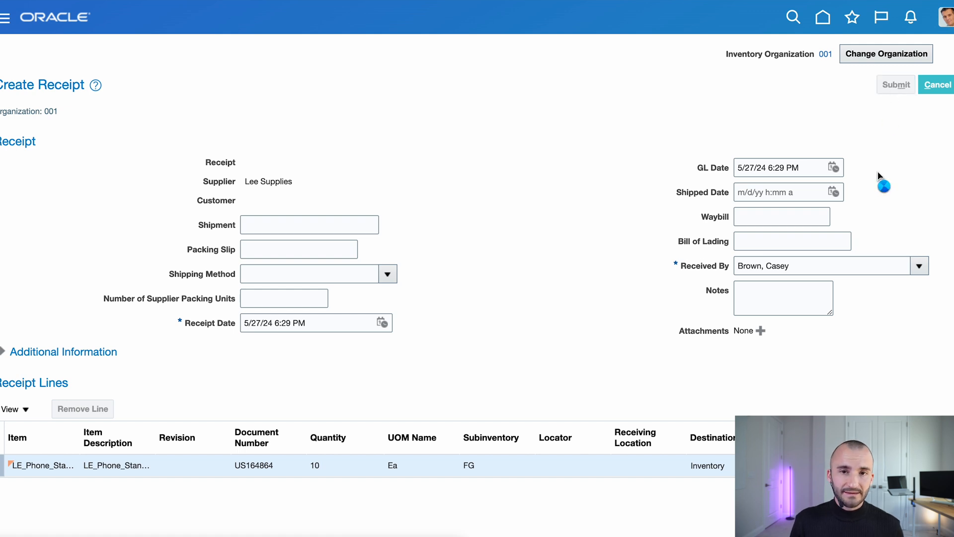